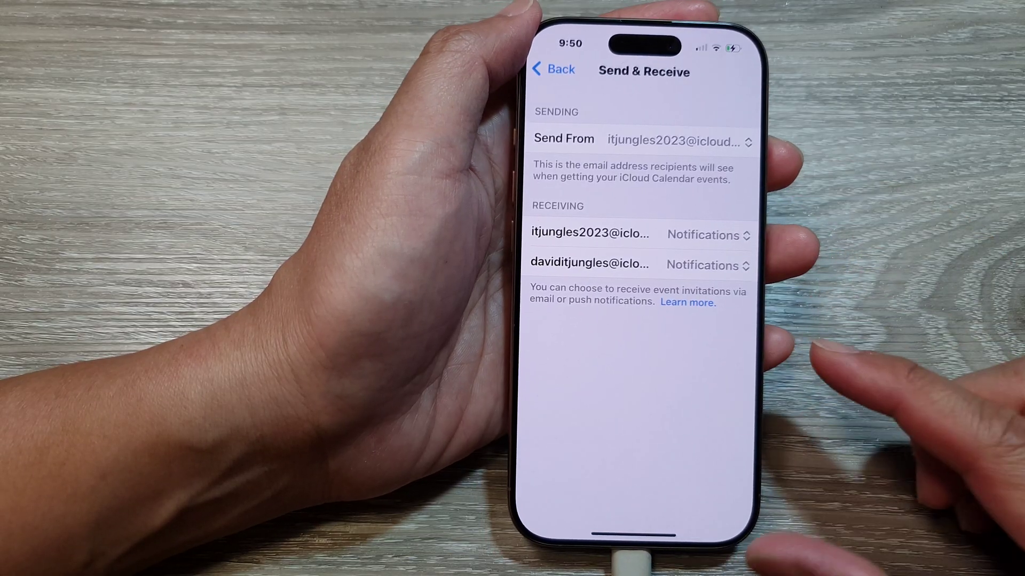
- Back out of iCloud Calendar settings and swipe up to the Home Screen
{"action": "left_click", "coordinate": [552, 68]}
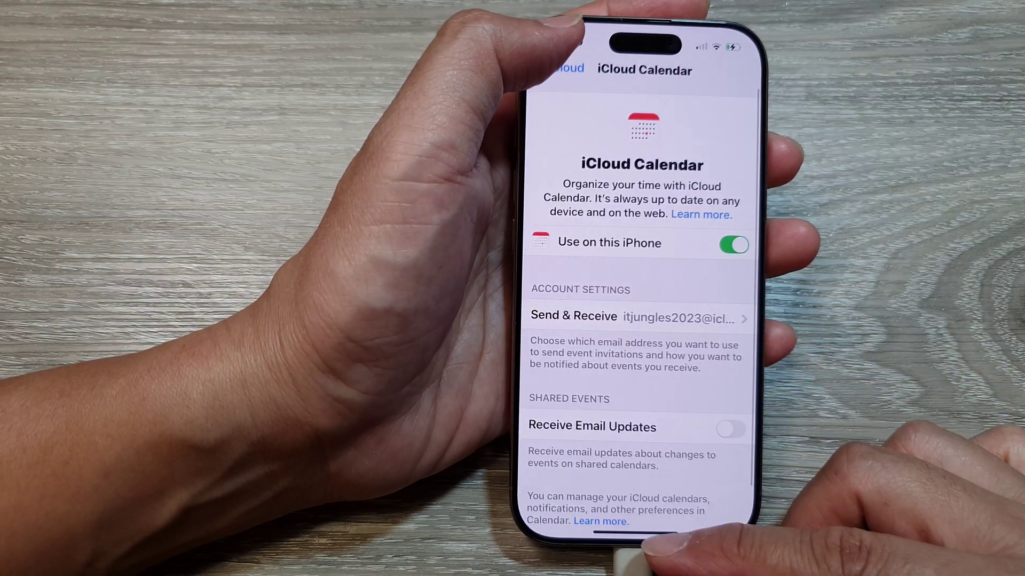
{"action": "left_click_drag", "start_coordinate": [617, 532], "coordinate": [617, 361]}
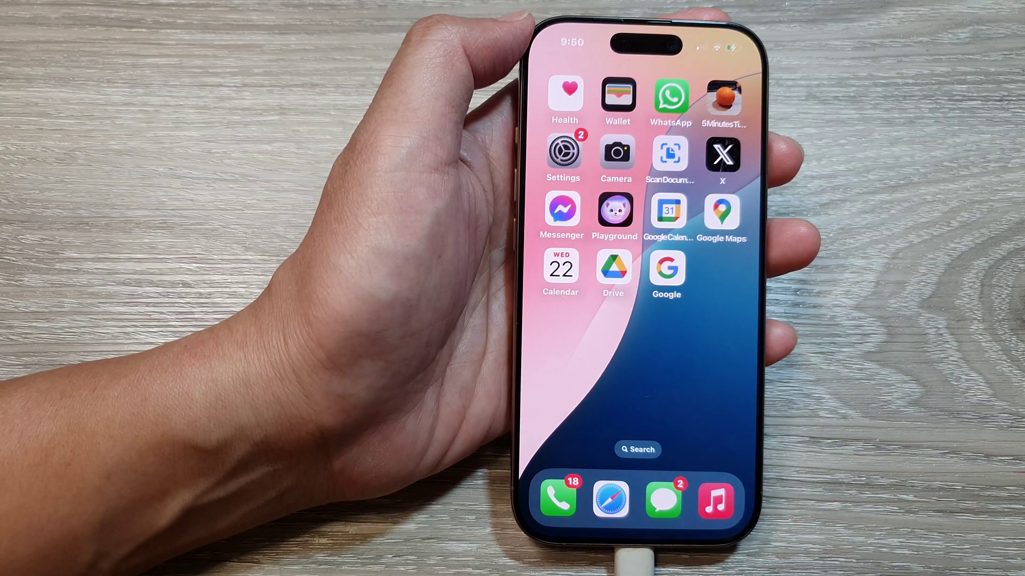